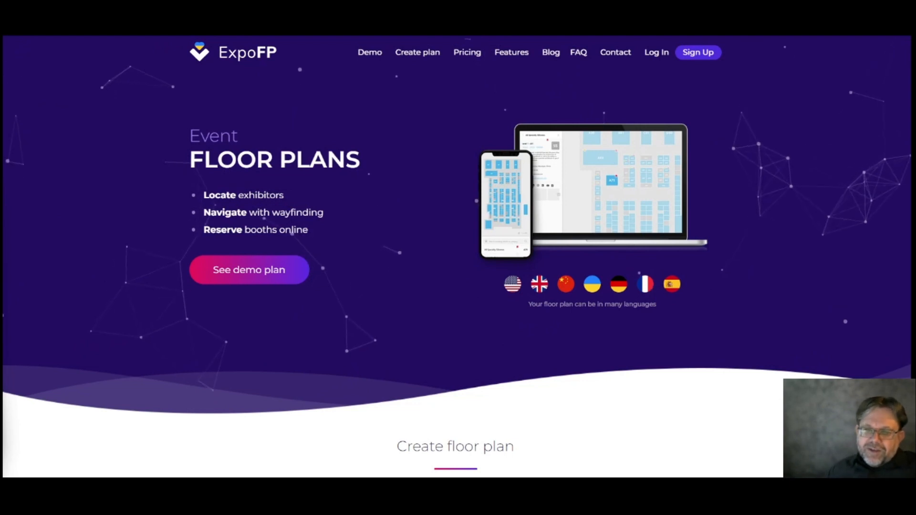
Go to the Pricing page with the monthly subscription fees table
click(475, 55)
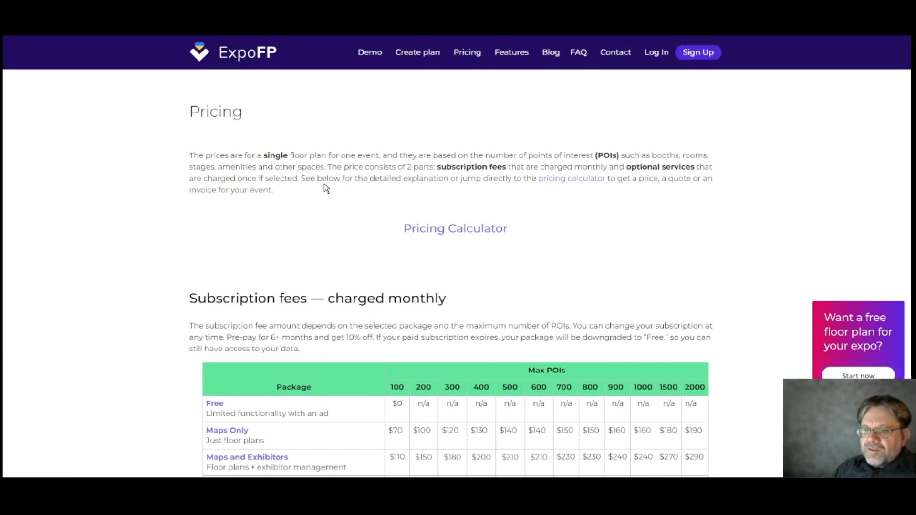
scroll(324, 188, down, 3)
scroll(324, 187, down, 2)
scroll(317, 188, down, 2)
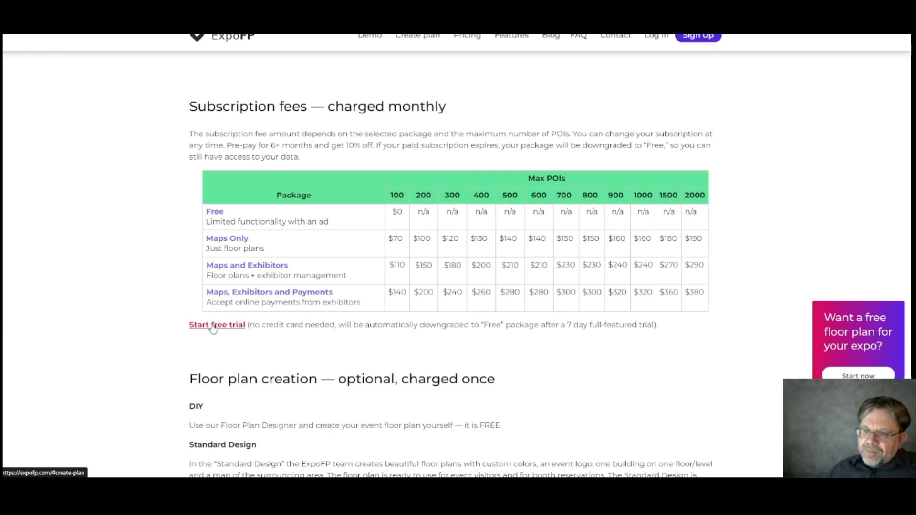
scroll(358, 251, up, 3)
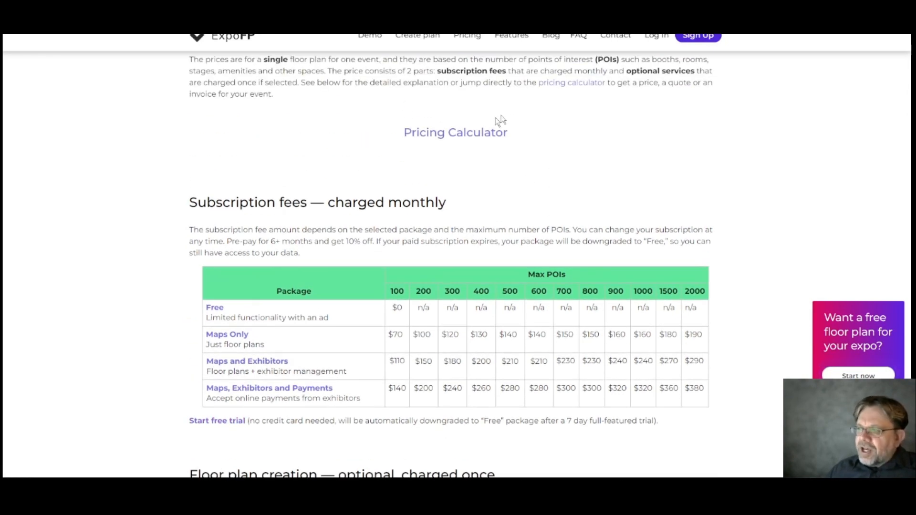
In the pricing calculator, set 300 POIs and the Maps, Exhibitors and Payments package ($2,592 prepaid)
click(476, 133)
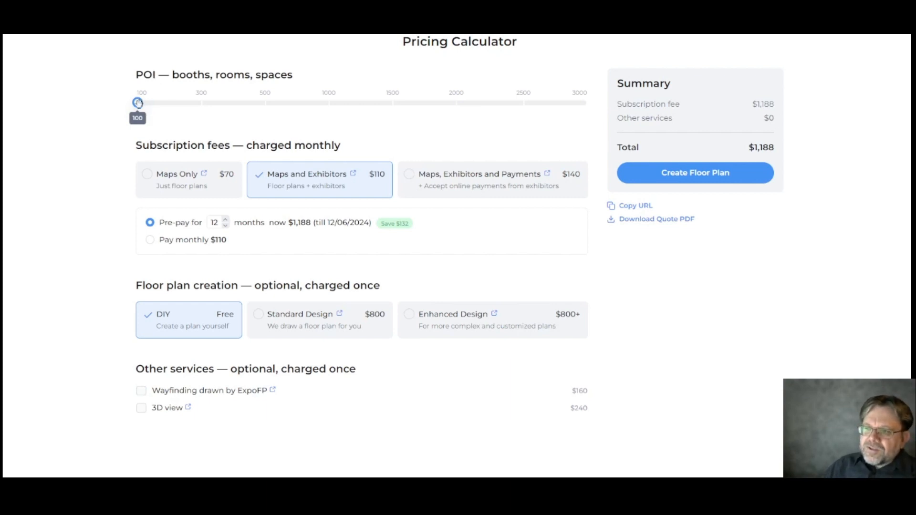
drag(138, 102, 201, 102)
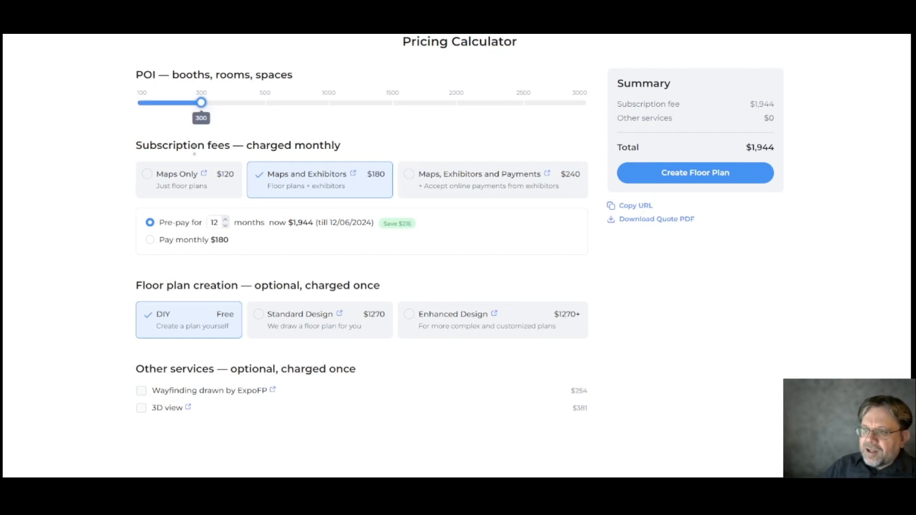
click(186, 179)
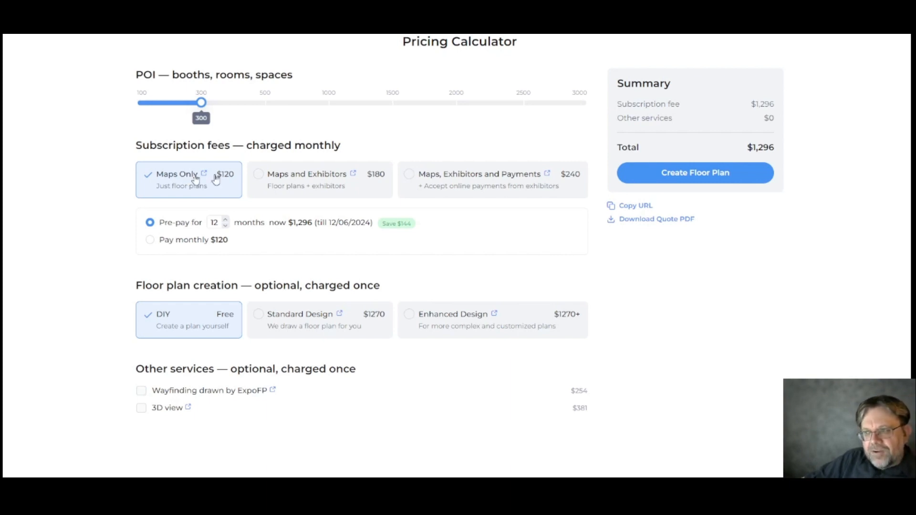
click(305, 181)
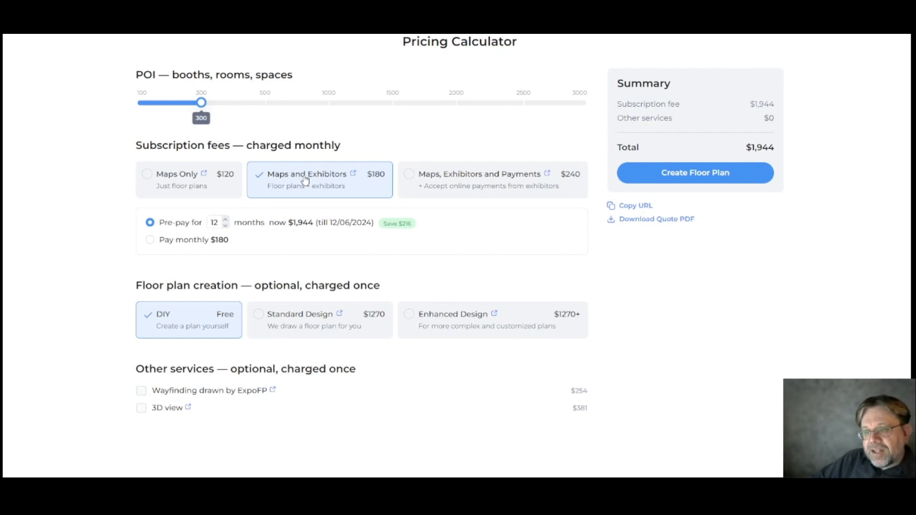
click(458, 180)
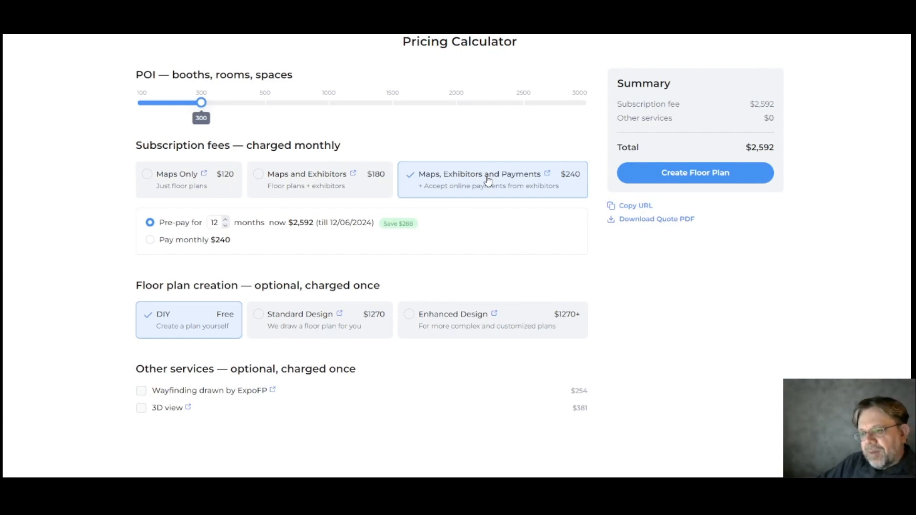
Keep 12-month pre-pay and choose Enhanced Design floor plan creation
click(188, 240)
click(174, 223)
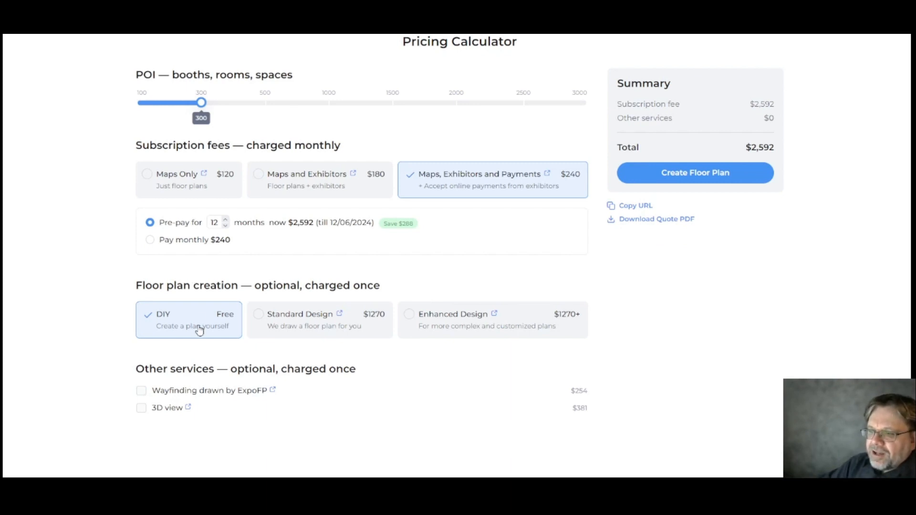
click(286, 329)
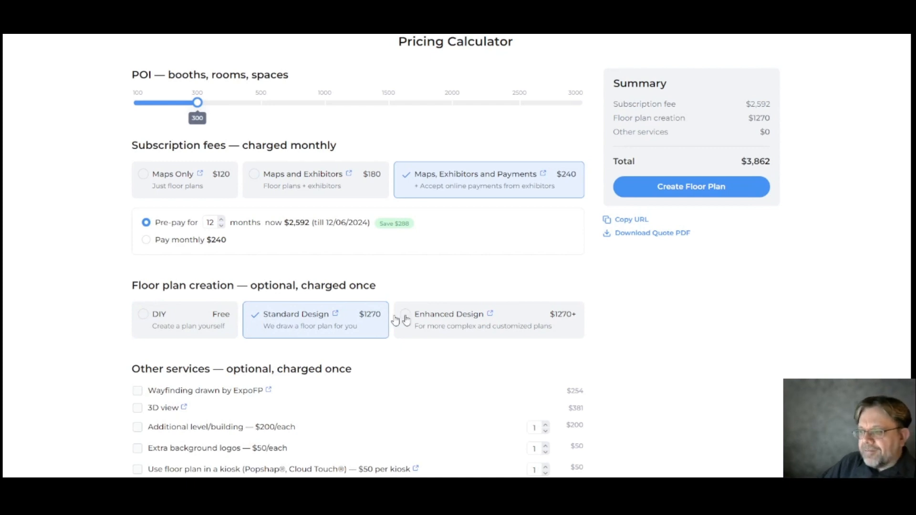
click(452, 319)
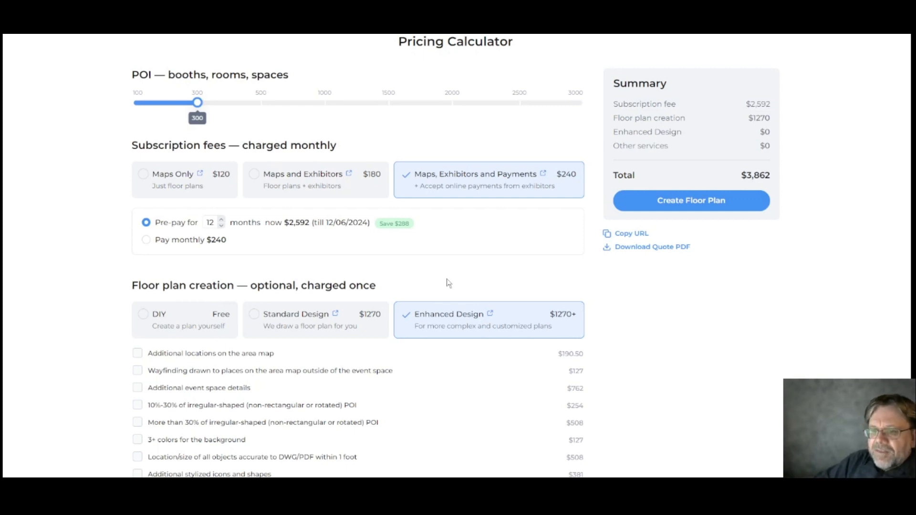
Add additional area-map locations and wayfinding drawn by ExpoFP, totalling $4,306.50
click(202, 355)
scroll(202, 357, down, 2)
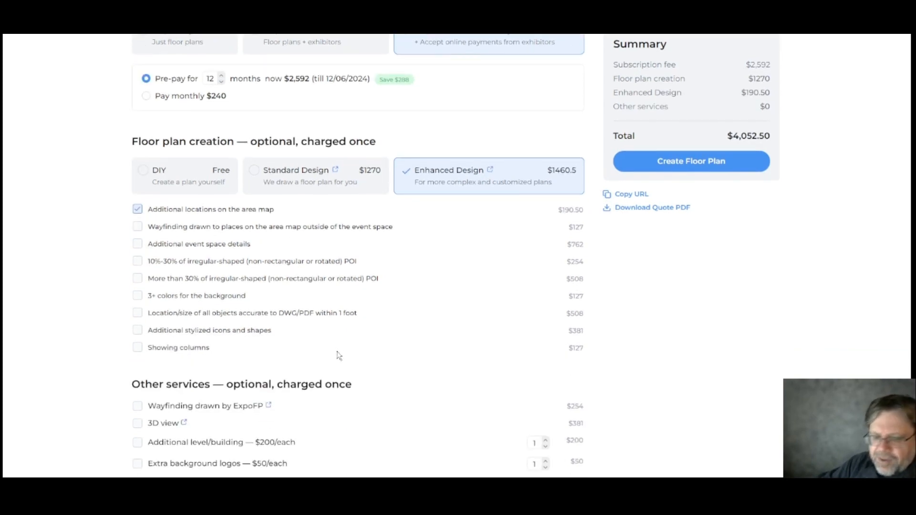
scroll(339, 354, down, 1)
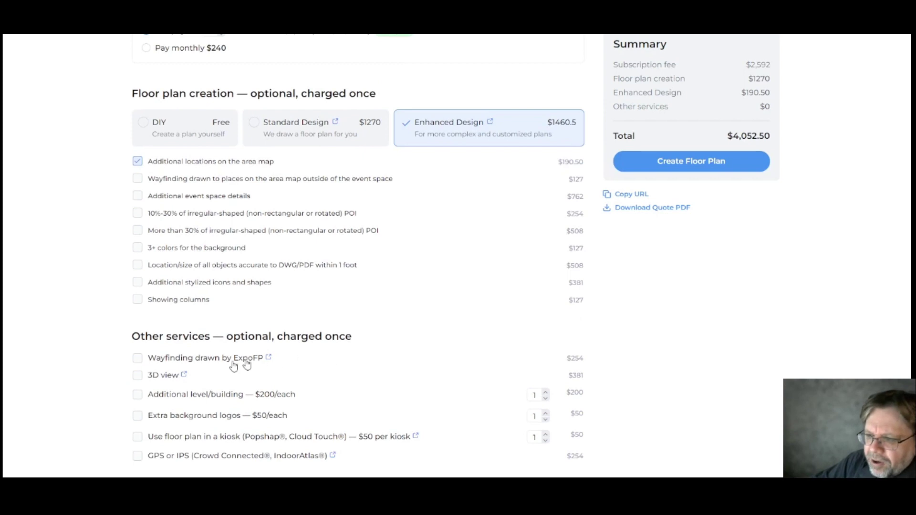
click(146, 360)
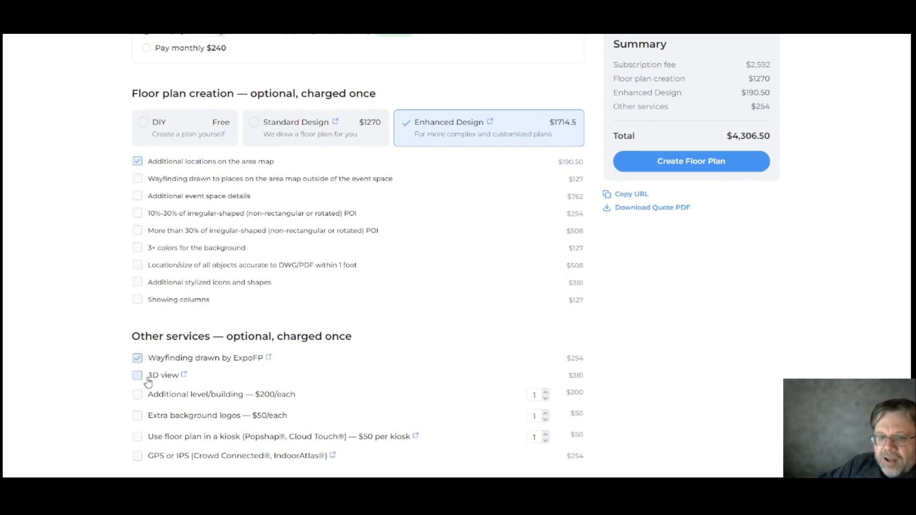
scroll(249, 378, down, 1)
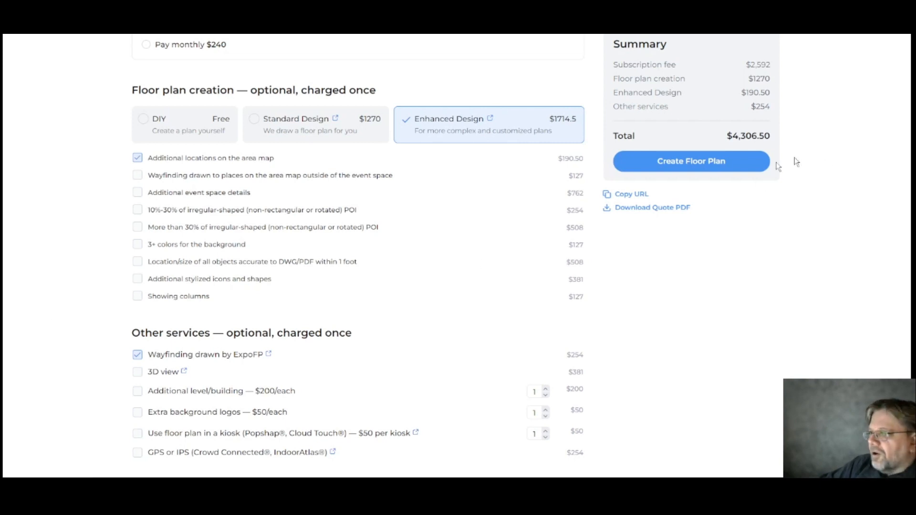
Copy the quote URL, proceed to Create Floor Plan and reach the expo3000 Upgrade page ($693)
click(637, 195)
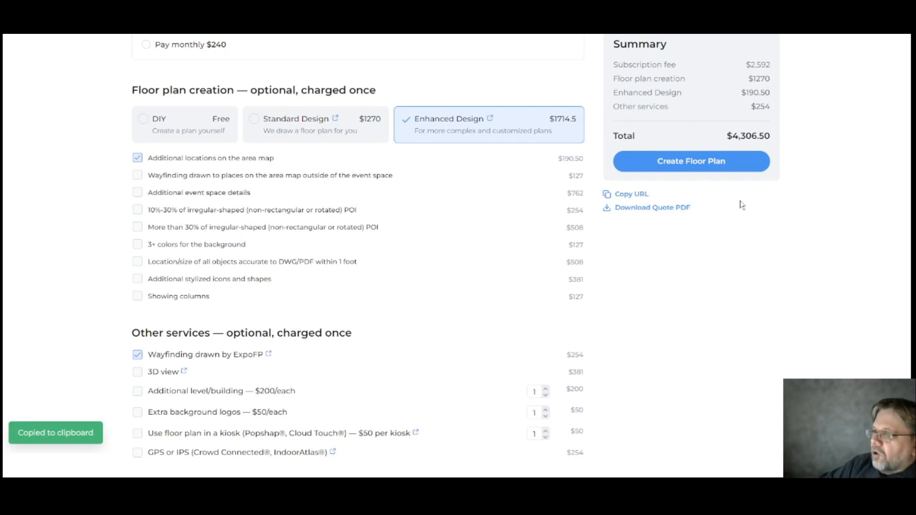
click(707, 161)
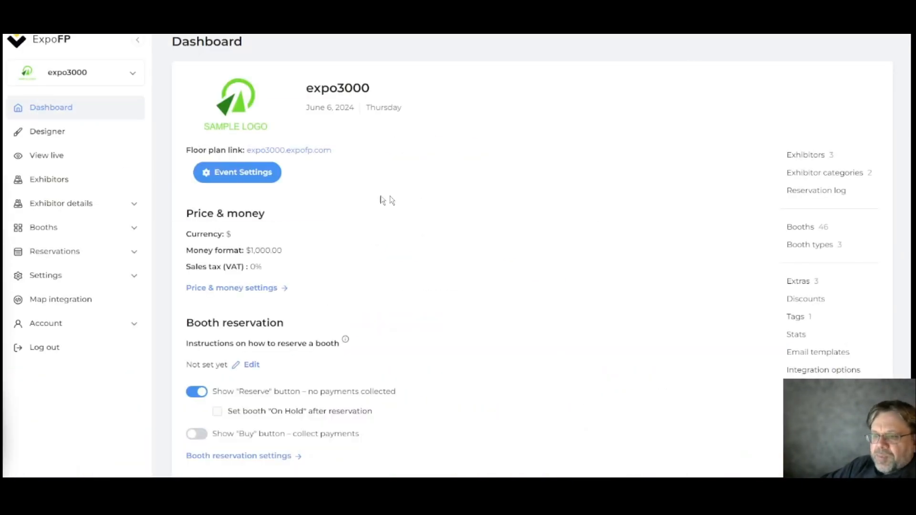
scroll(344, 208, down, 3)
scroll(344, 215, down, 4)
scroll(343, 229, down, 4)
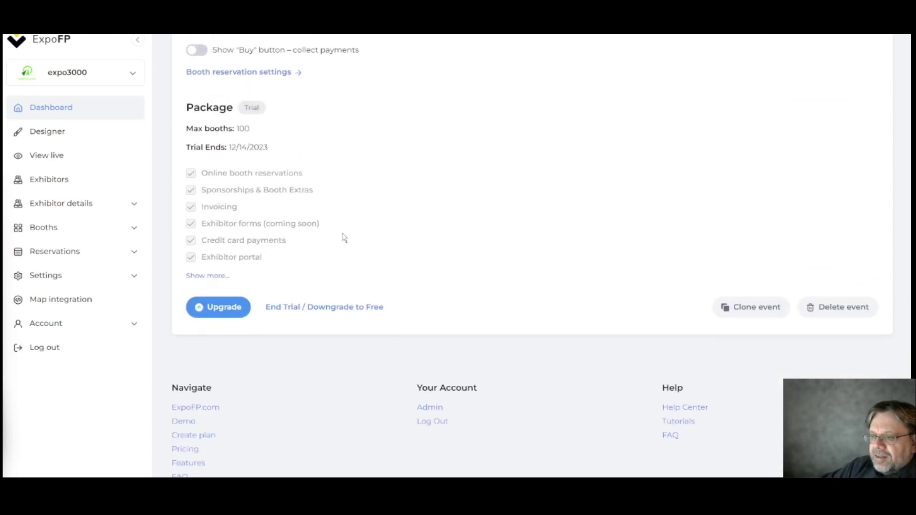
click(223, 306)
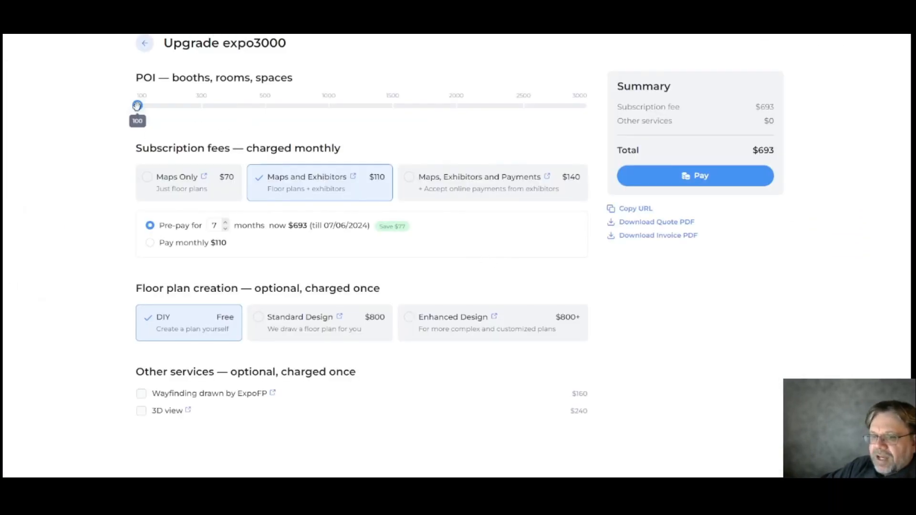
drag(137, 105, 106, 104)
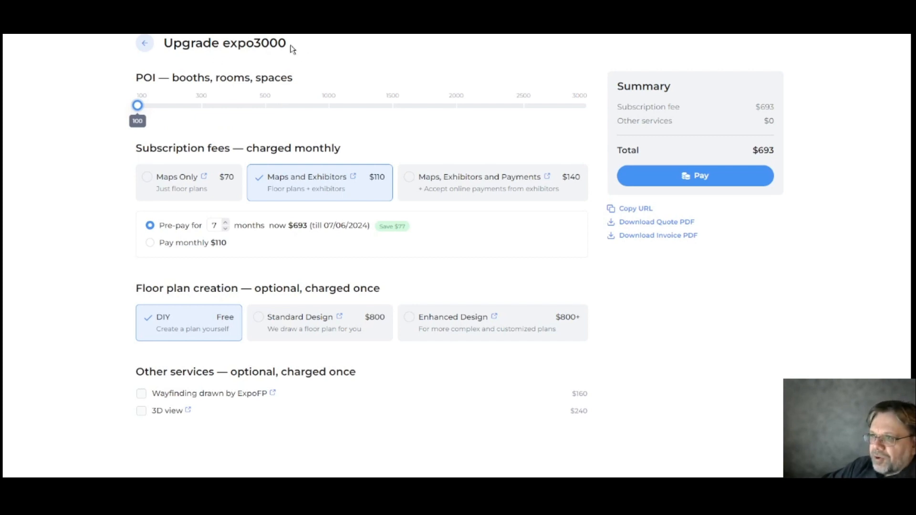
double_click(254, 43)
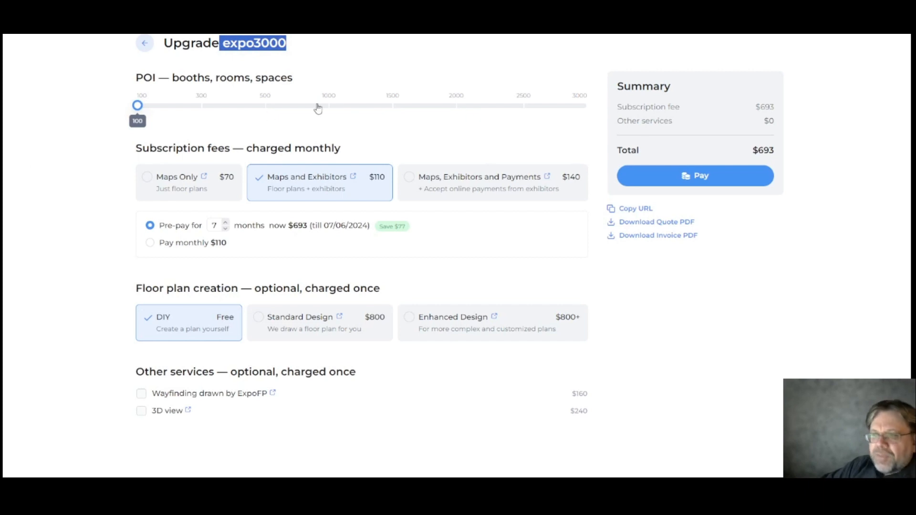